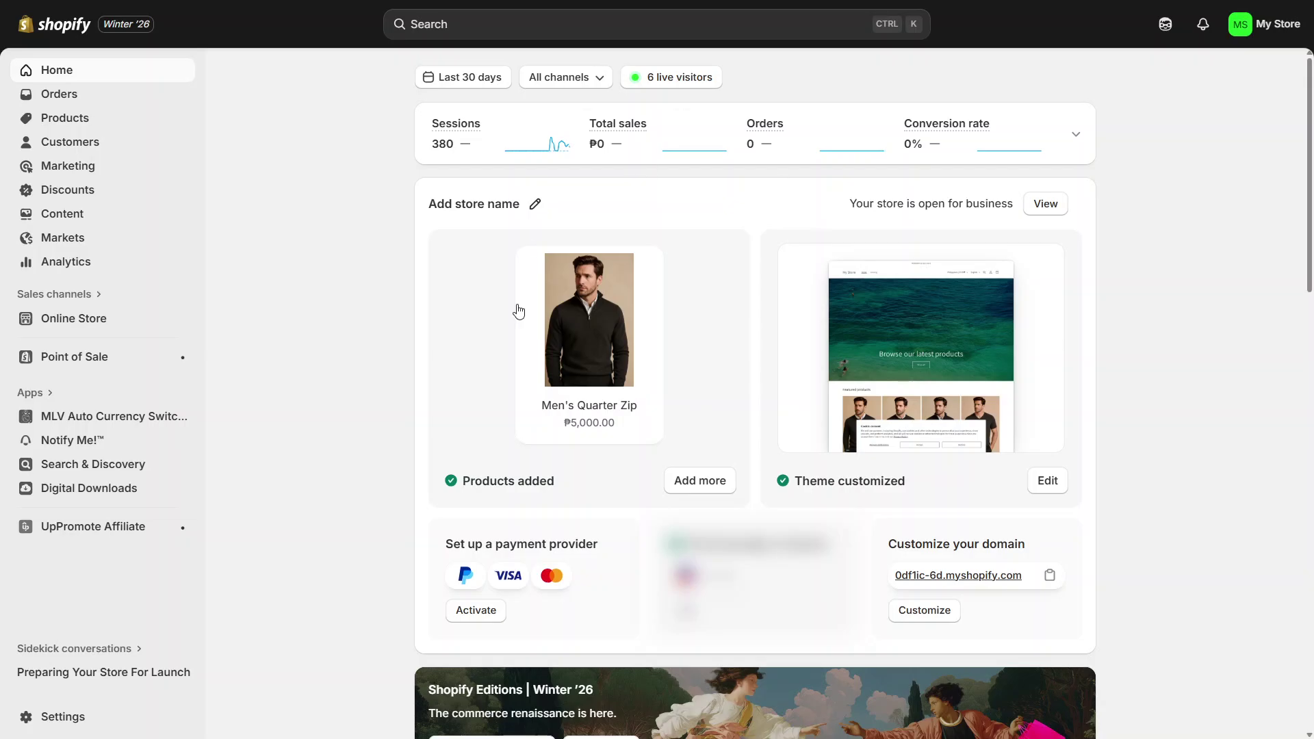
Search the store's apps for "forms" and open the Shopify Forms app from the App Store results
{"action": "left_click", "coordinate": [586, 38]}
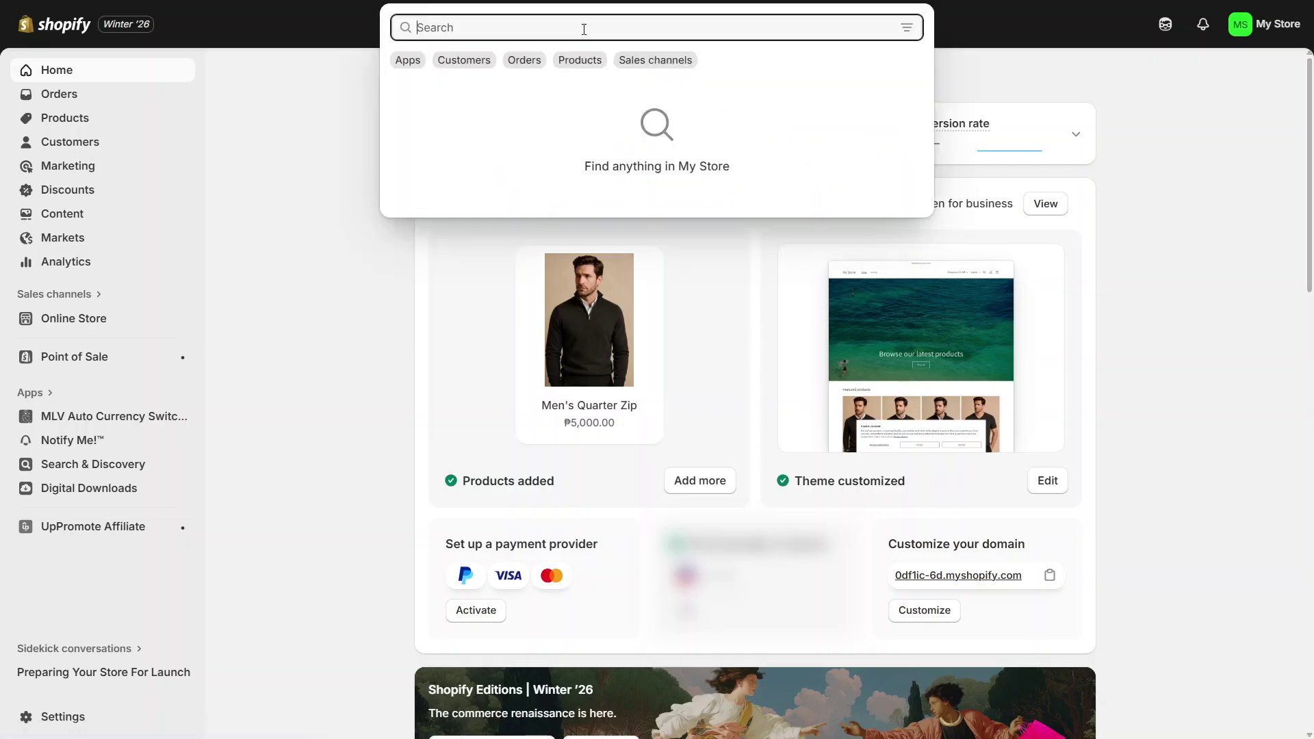
{"action": "left_click", "coordinate": [410, 61]}
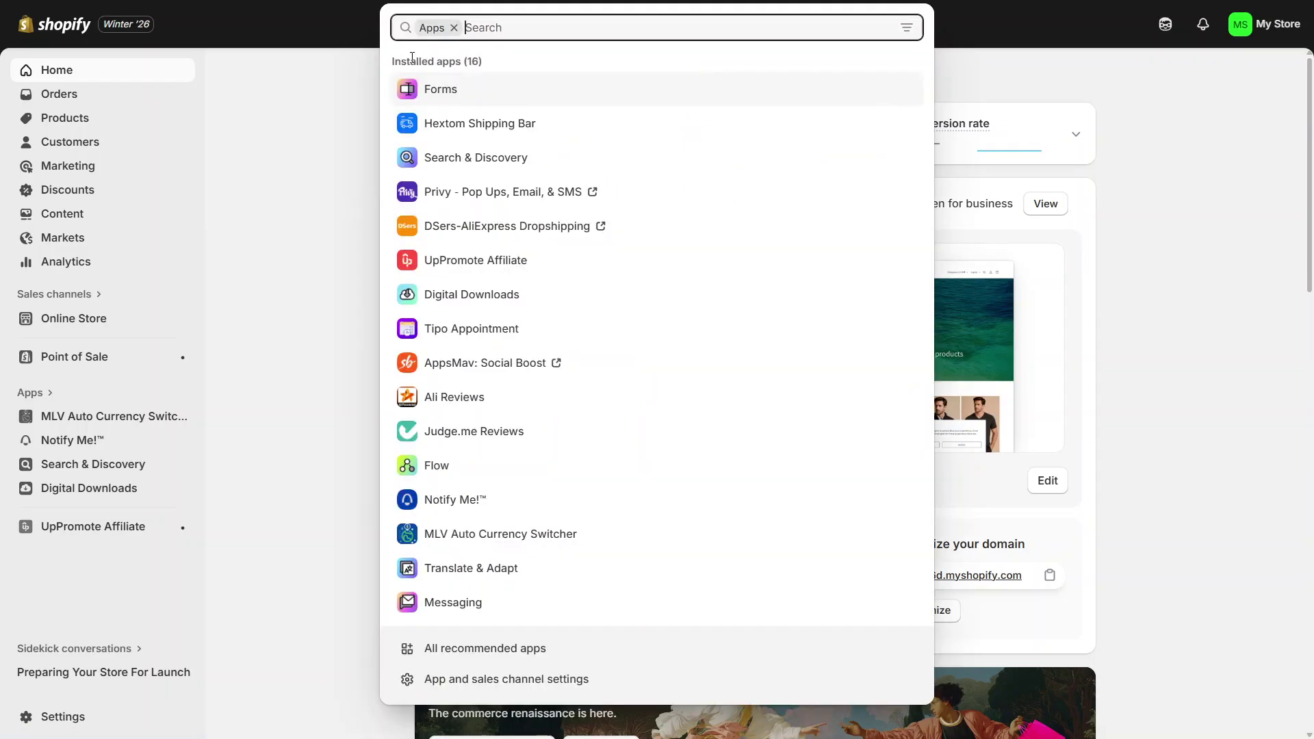
{"action": "type", "text": "form"}
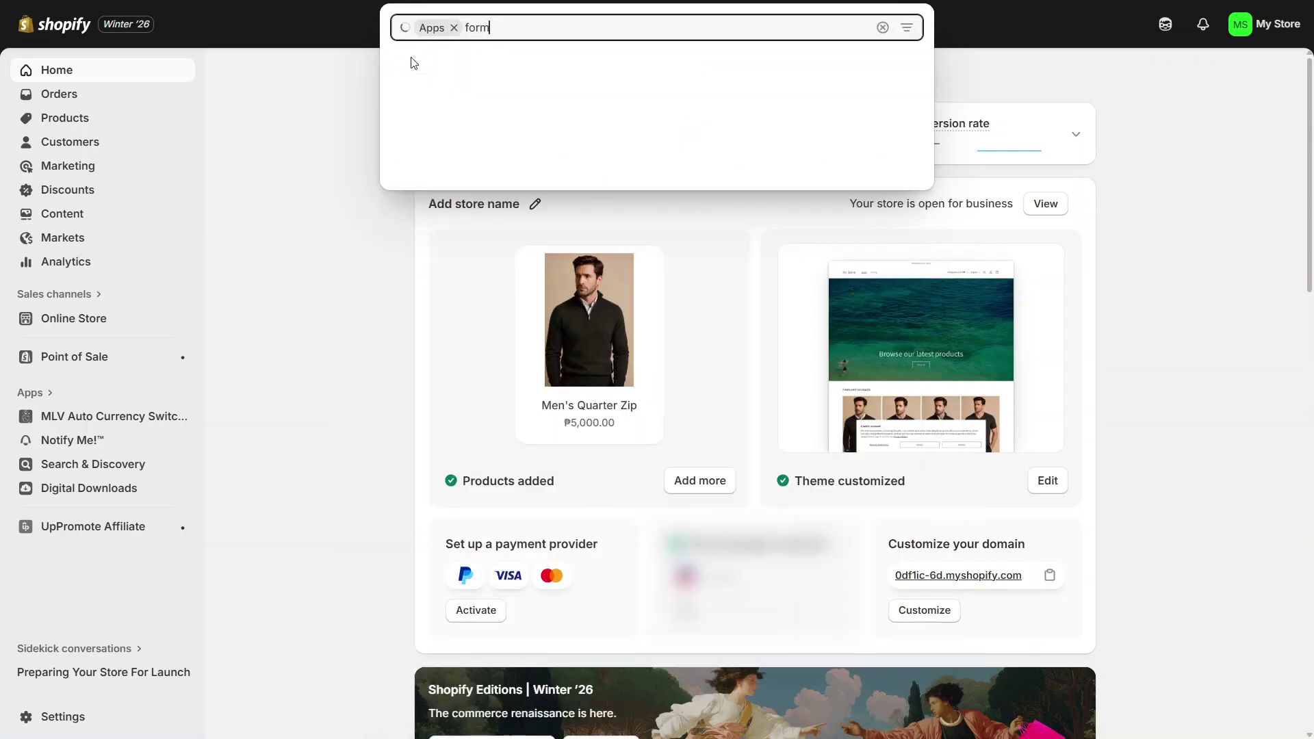
{"action": "type", "text": "s"}
{"action": "key", "text": "Return"}
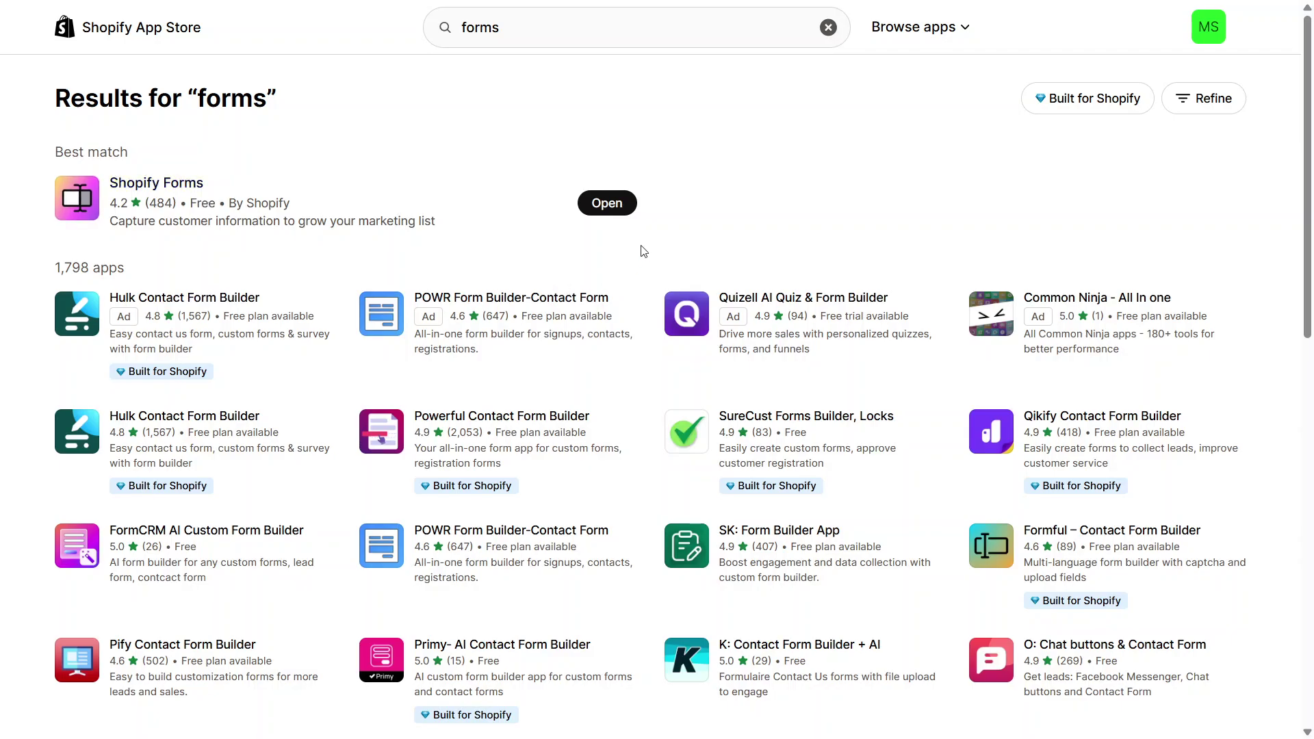
{"action": "left_click", "coordinate": [628, 205]}
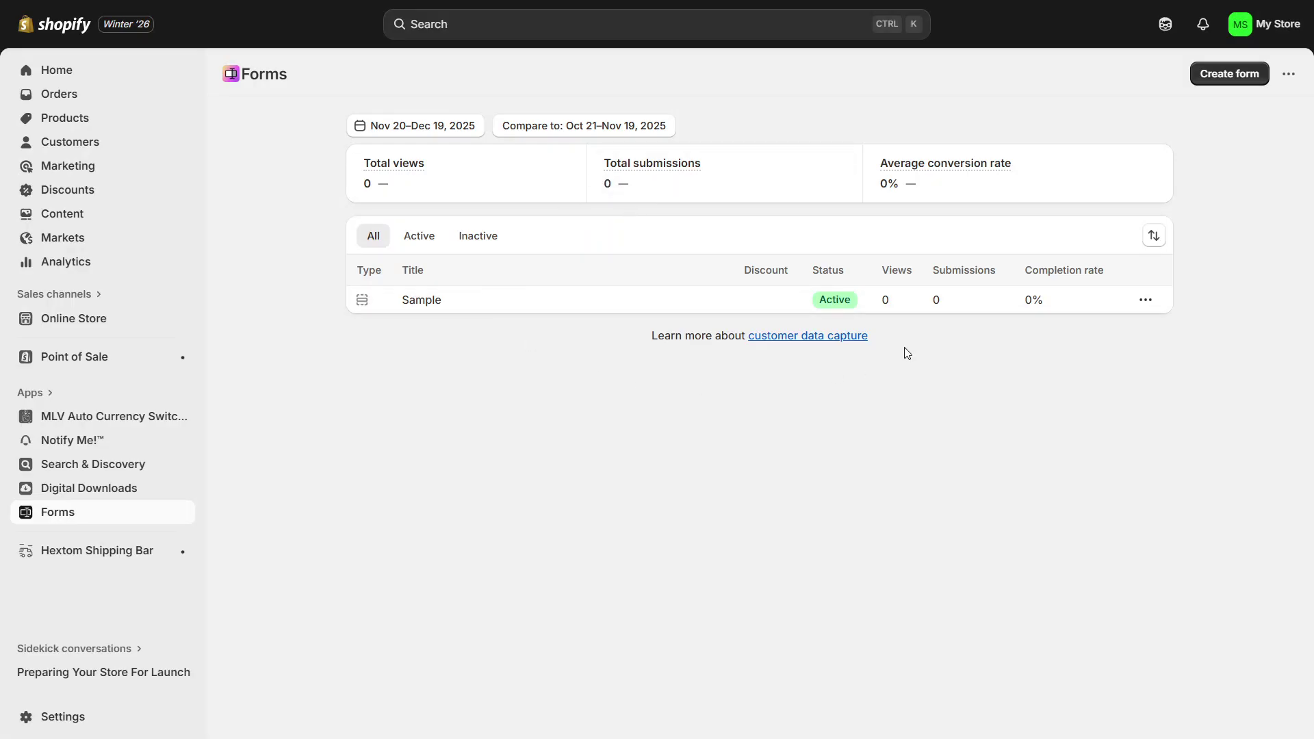
Create a new named form of the inline type, embedded in a page
{"action": "left_click", "coordinate": [1227, 76]}
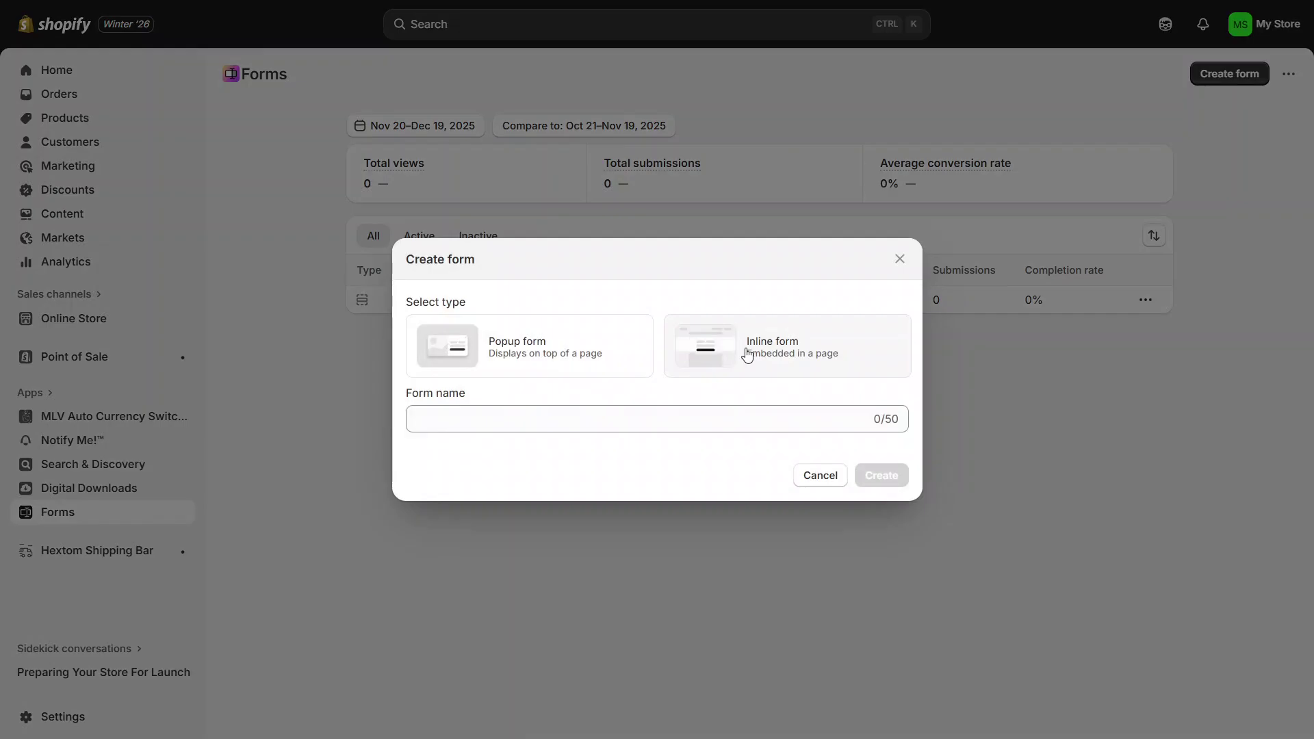
{"action": "left_click", "coordinate": [652, 428]}
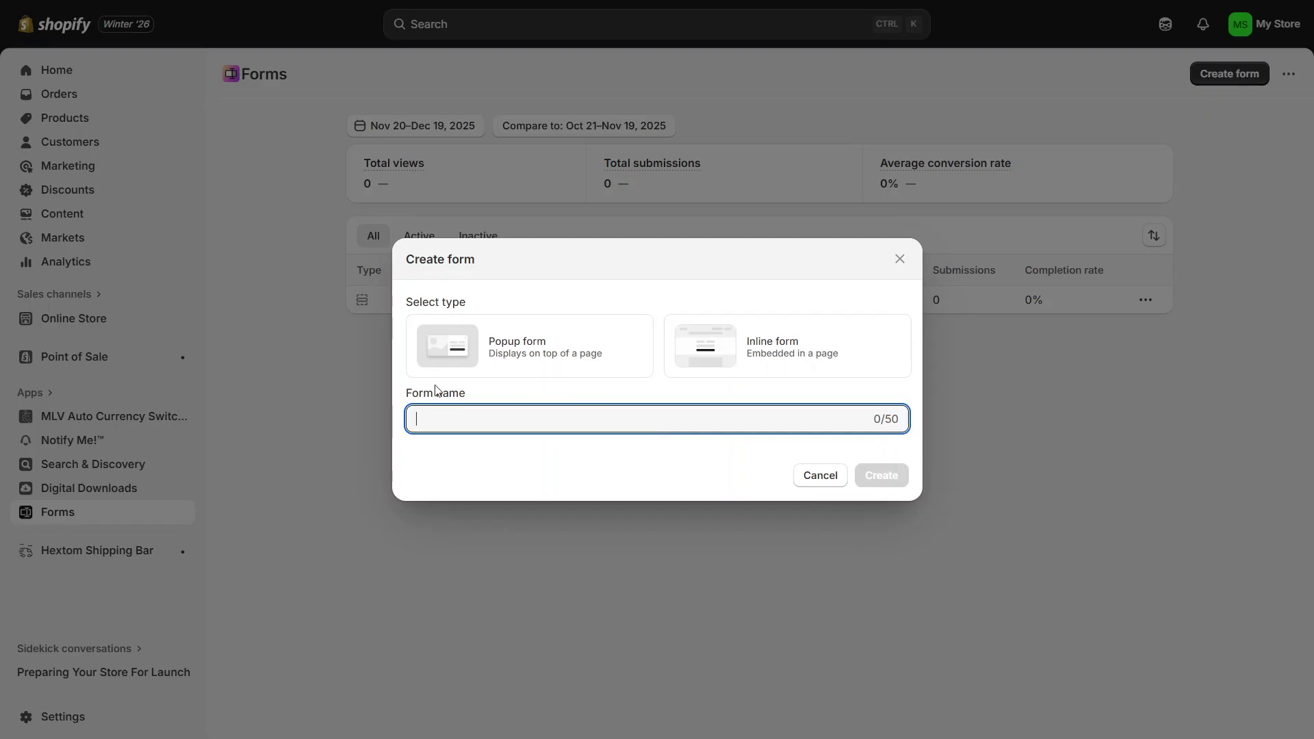
{"action": "type", "text": "xxx"}
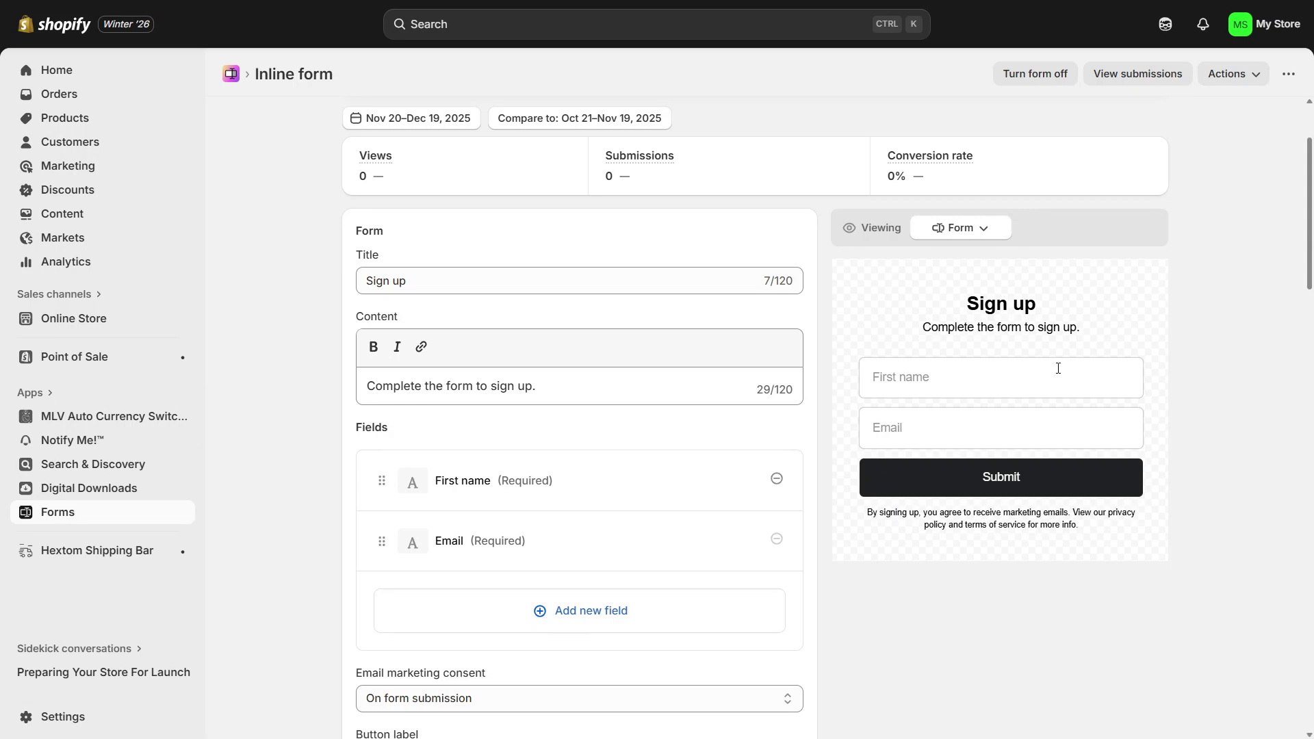
Examine the form's Title and Content texts and the removal and reordering controls of its First name and Email fields
{"action": "left_click", "coordinate": [551, 289]}
{"action": "key", "text": "ctrl+shift+Left"}
{"action": "key", "text": "ctrl+shift+Left"}
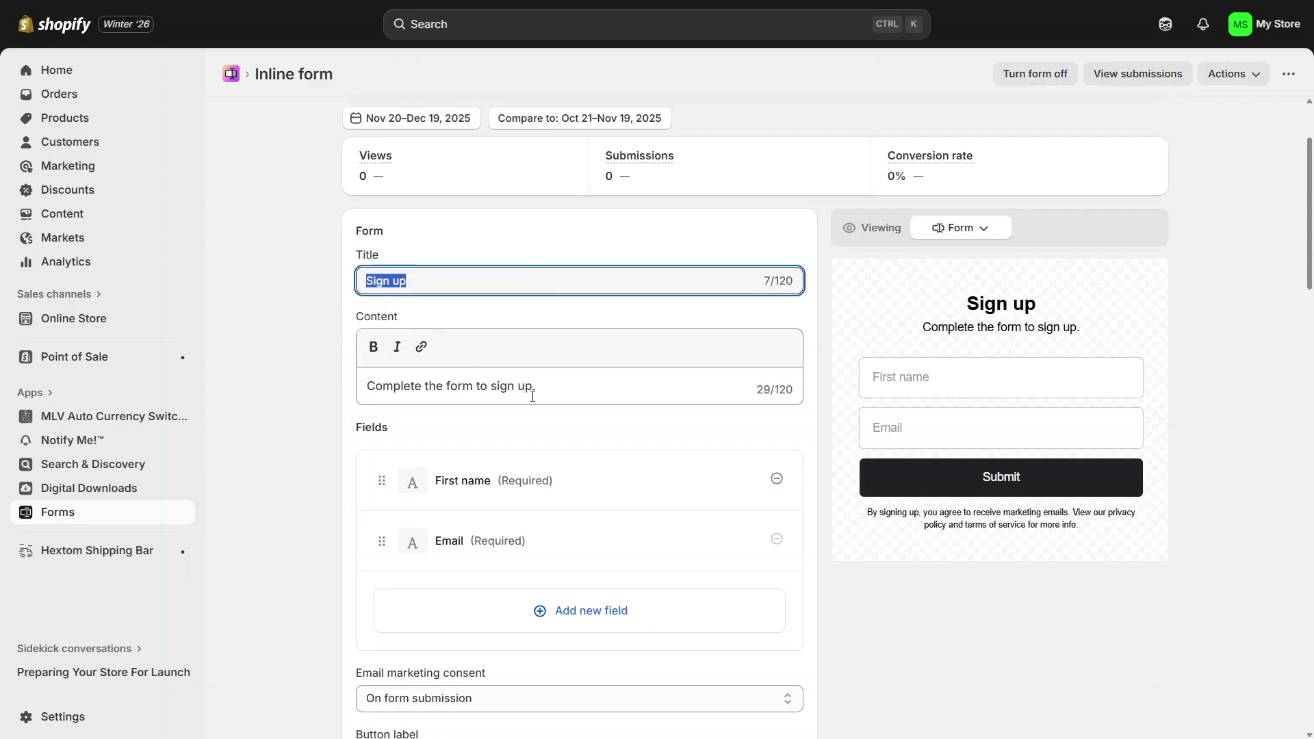
{"action": "left_click_drag", "start_coordinate": [588, 392], "coordinate": [363, 398]}
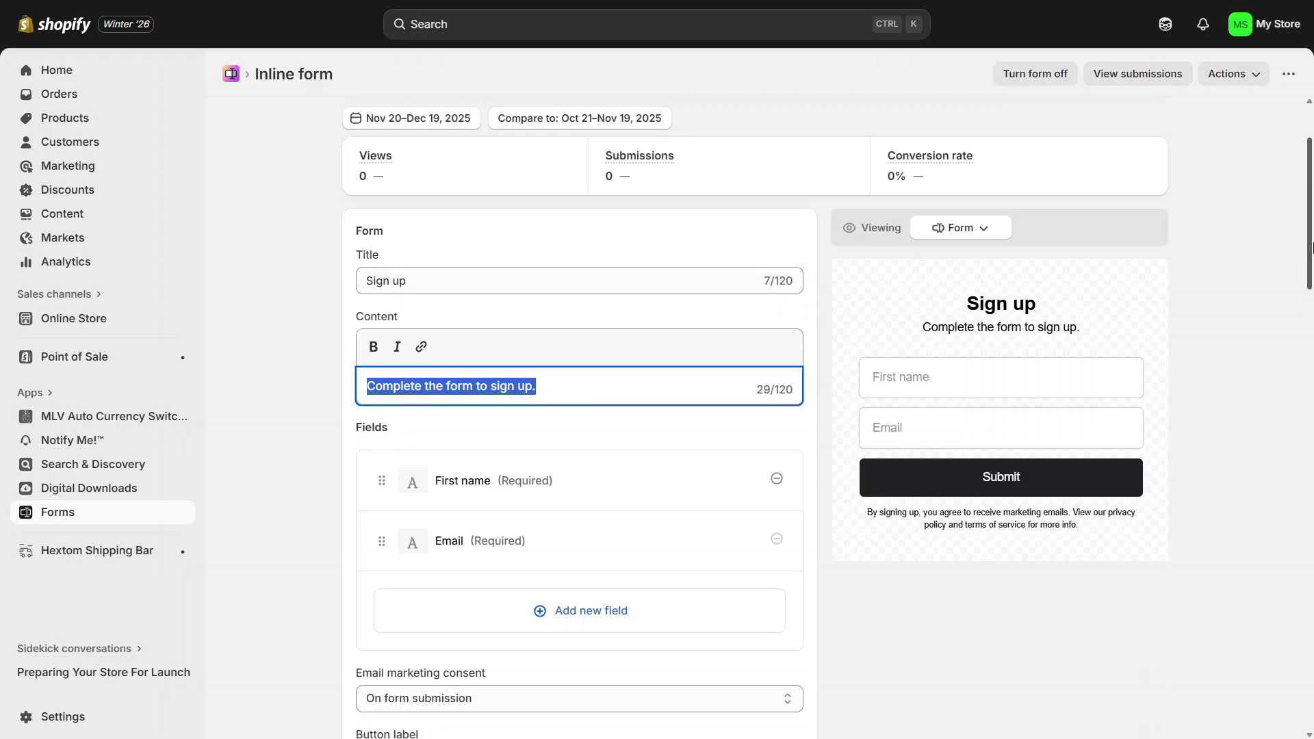
{"action": "scroll", "coordinate": [1312, 247], "scroll_direction": "down", "scroll_amount": 2}
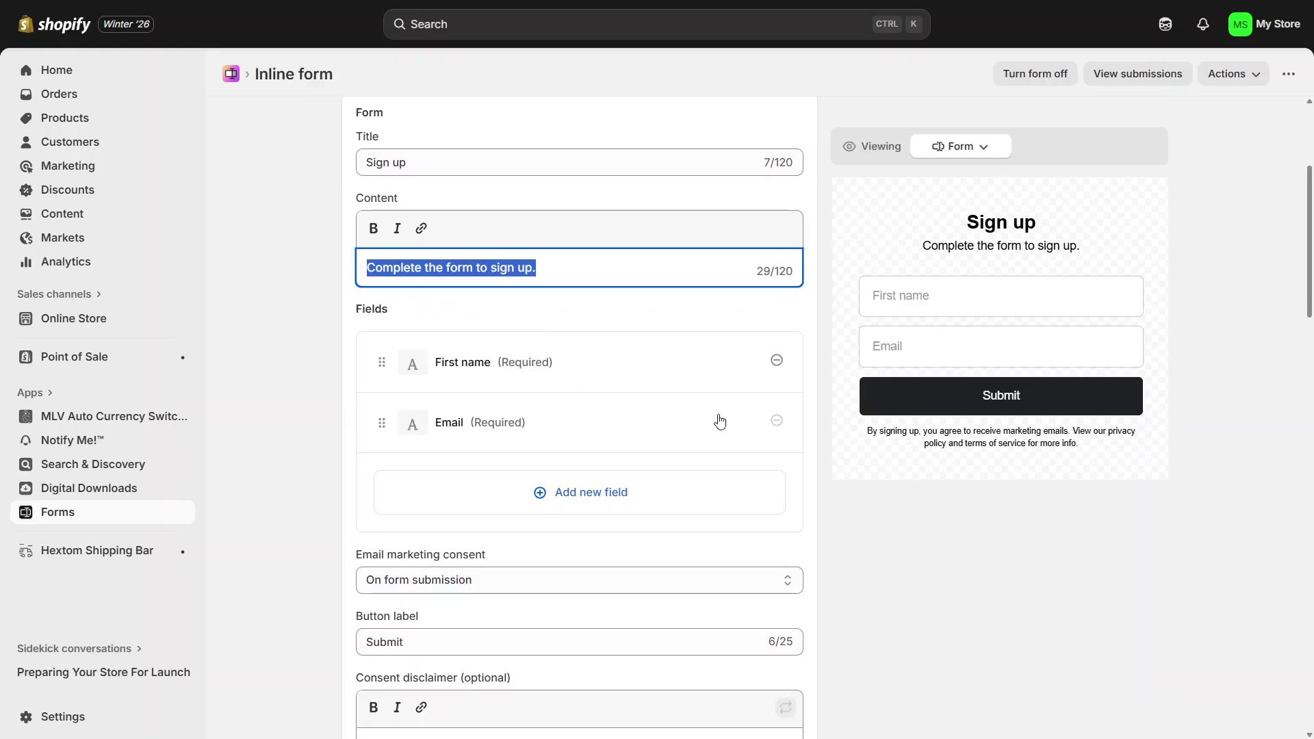
{"action": "left_click", "coordinate": [778, 363]}
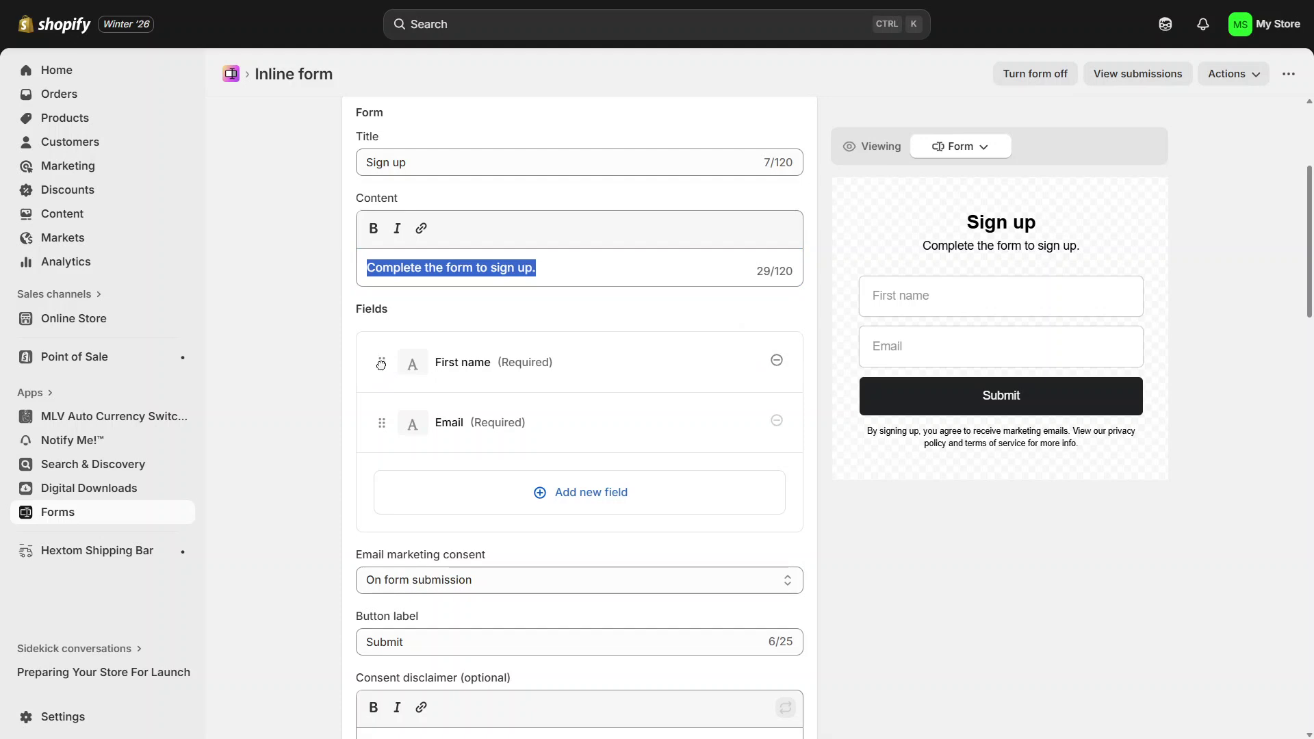
{"action": "mouse_move", "coordinate": [382, 372]}
{"action": "left_mouse_down"}
{"action": "mouse_move", "coordinate": [385, 429]}
{"action": "mouse_move", "coordinate": [376, 367]}
{"action": "left_mouse_up"}
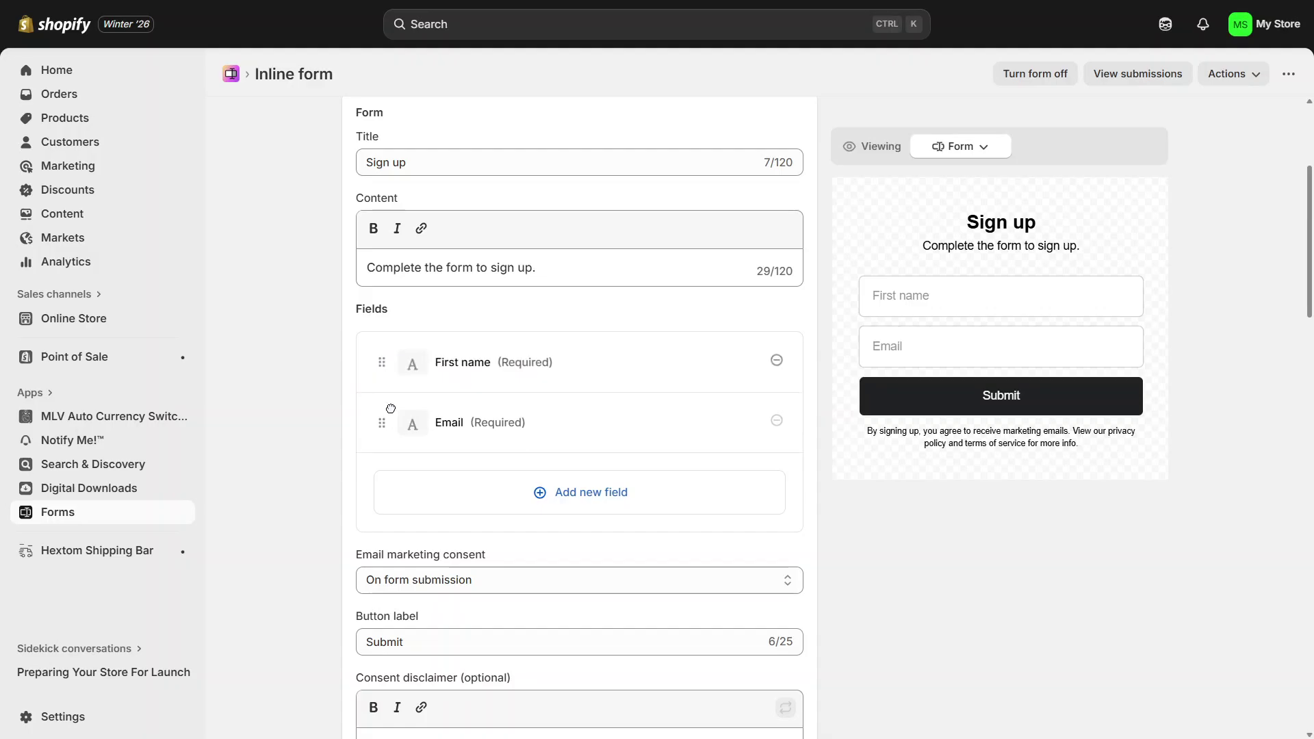
{"action": "left_click", "coordinate": [526, 503]}
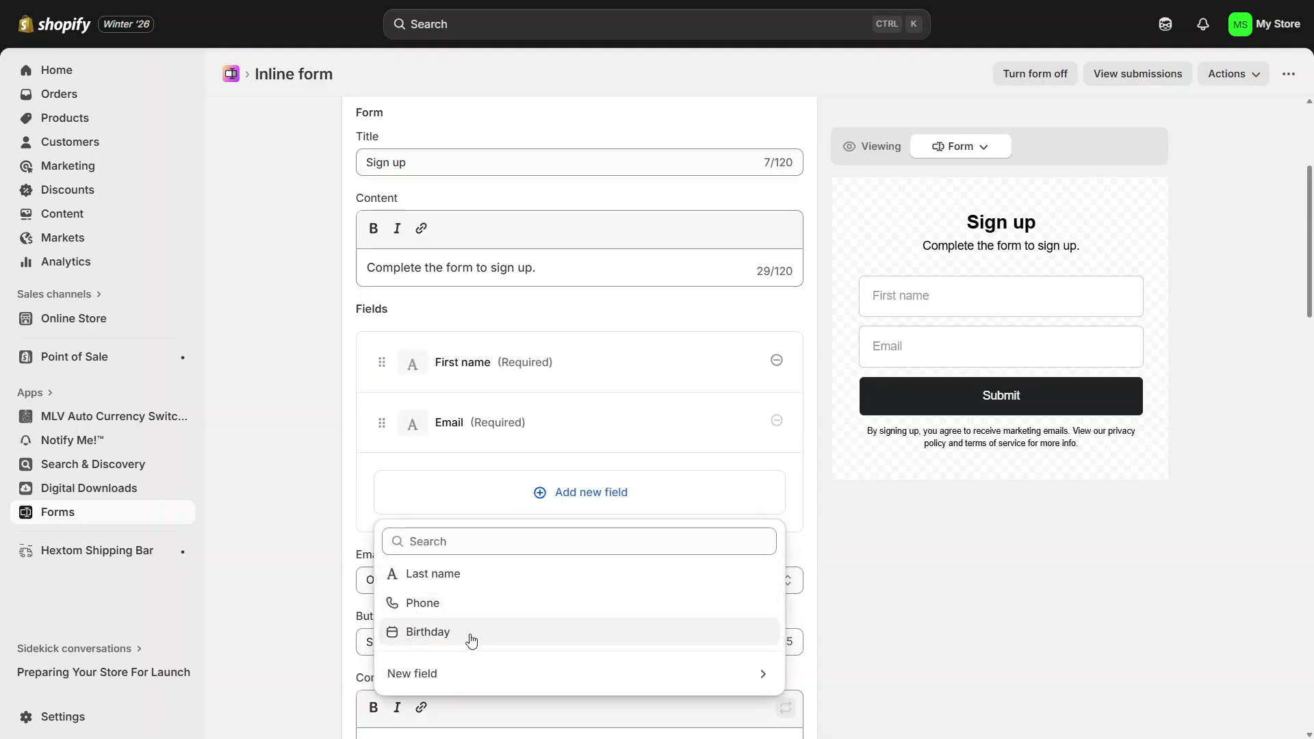
{"action": "left_click", "coordinate": [480, 686]}
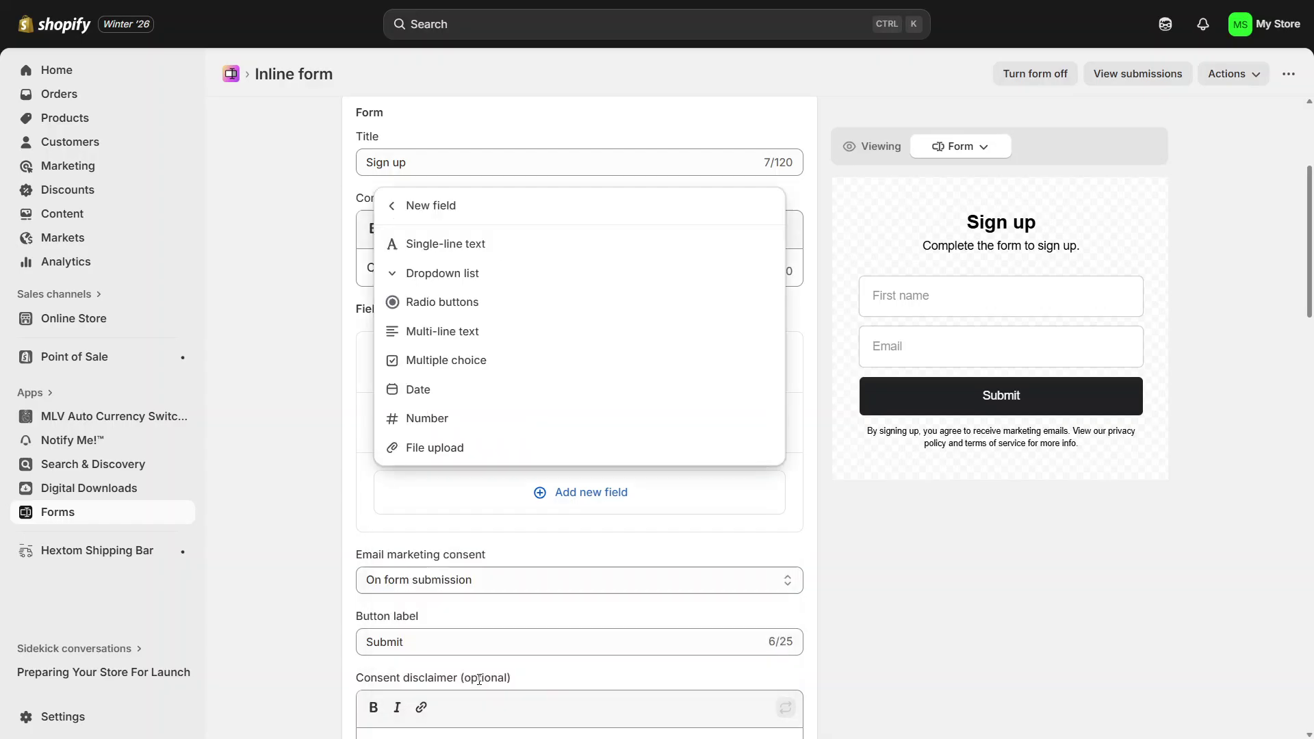
{"action": "left_click", "coordinate": [481, 420]}
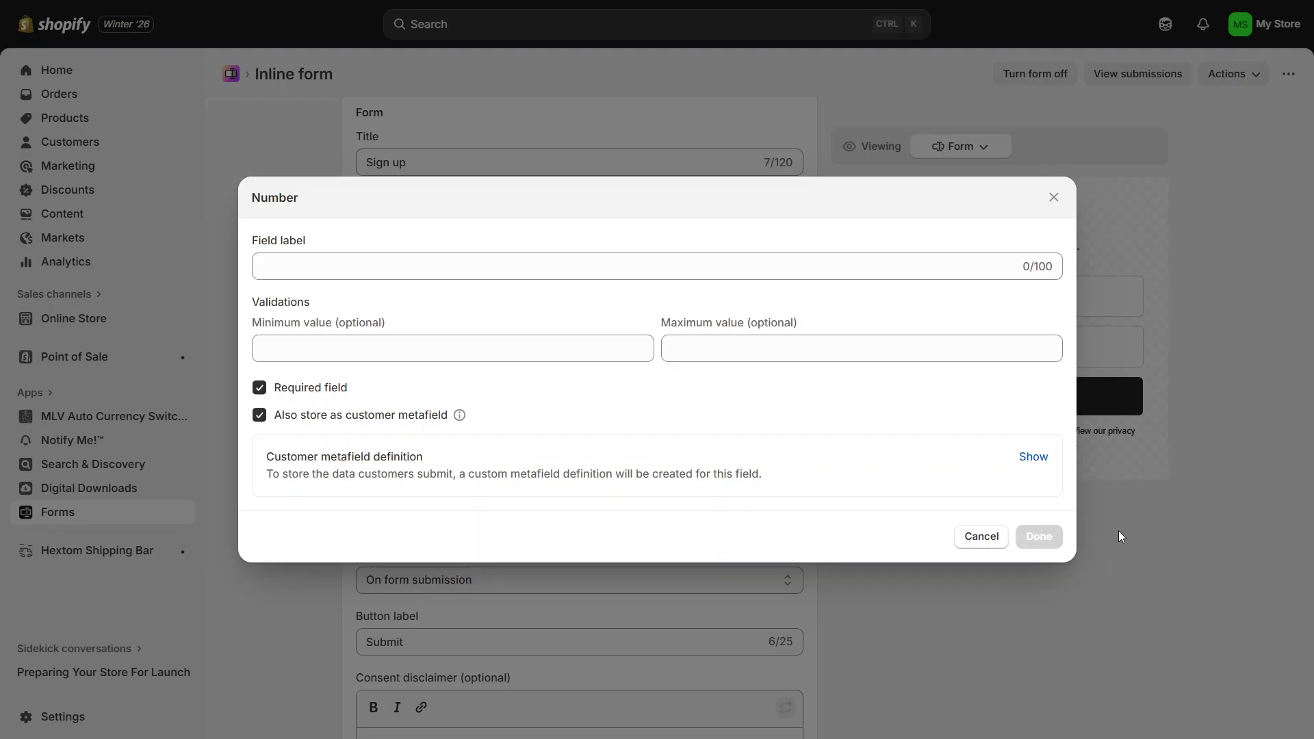
{"action": "left_click", "coordinate": [984, 536]}
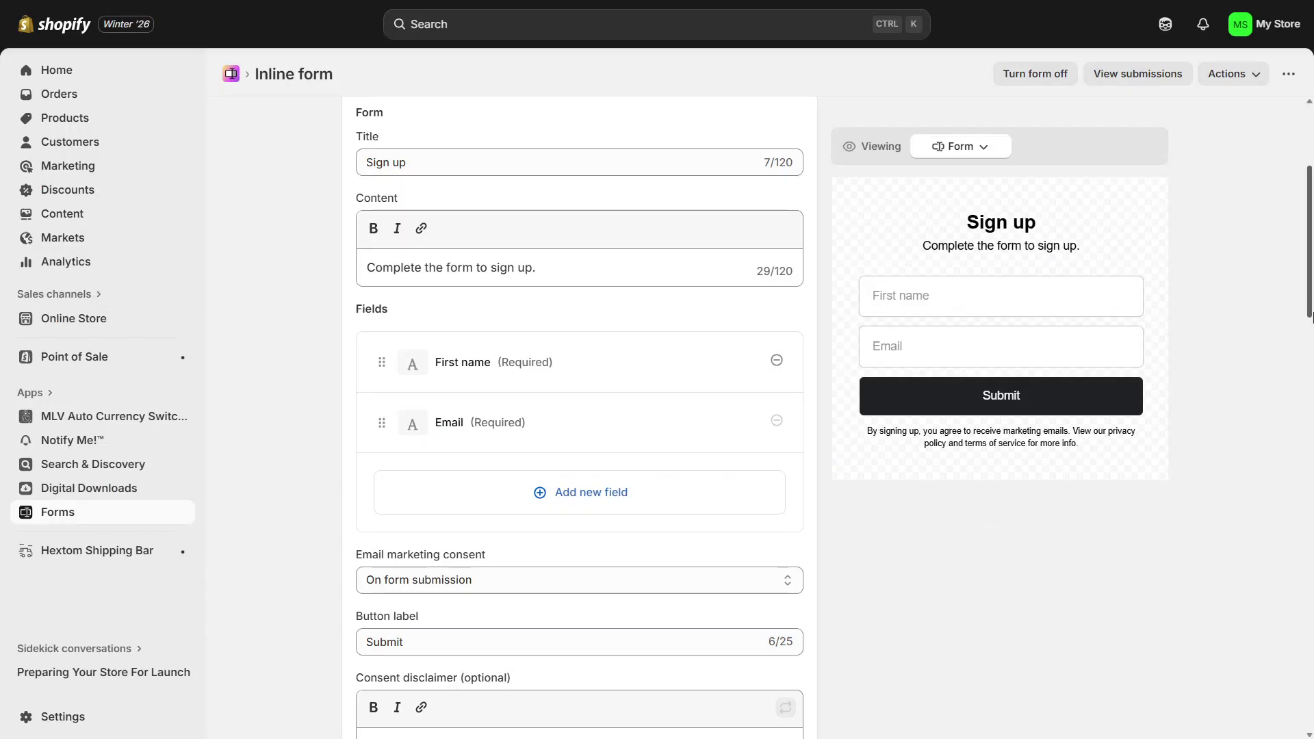
Review the form's email marketing consent options, consent disclaimer text and success message settings
{"action": "scroll", "coordinate": [1310, 315], "scroll_direction": "down", "scroll_amount": 4}
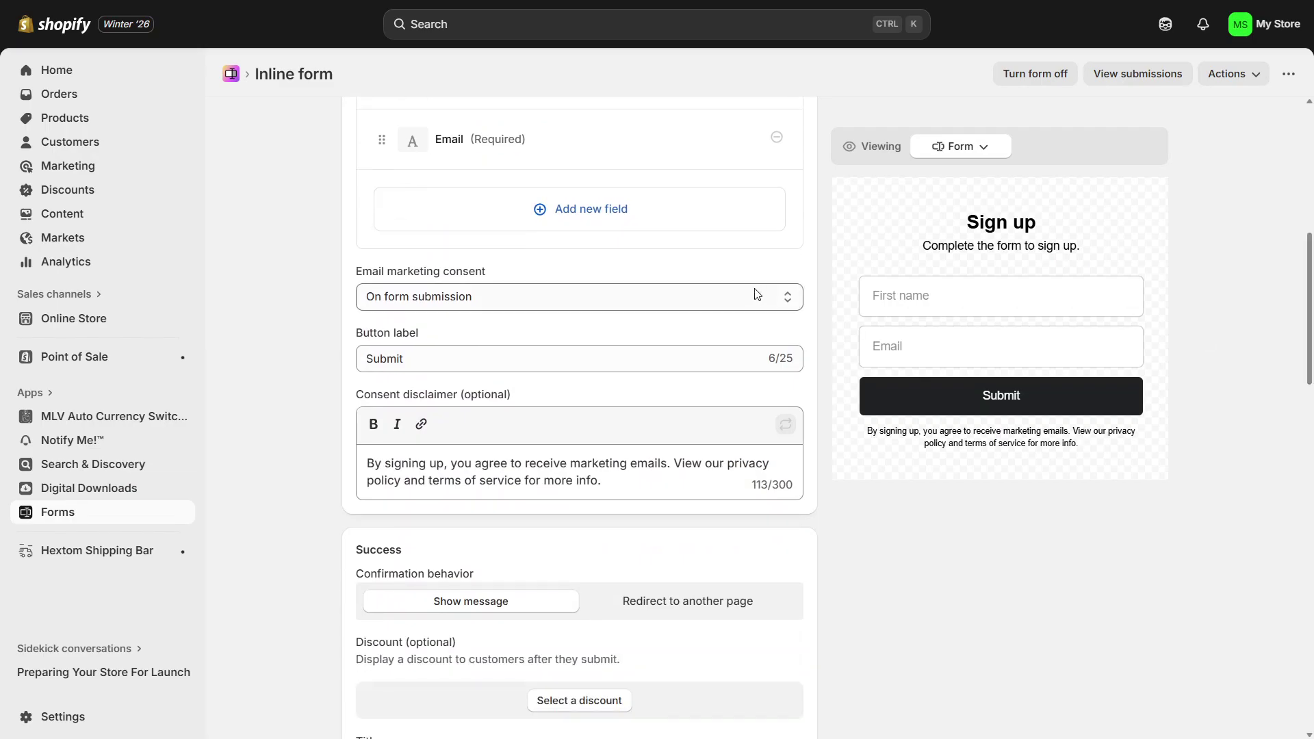
{"action": "left_click", "coordinate": [759, 304]}
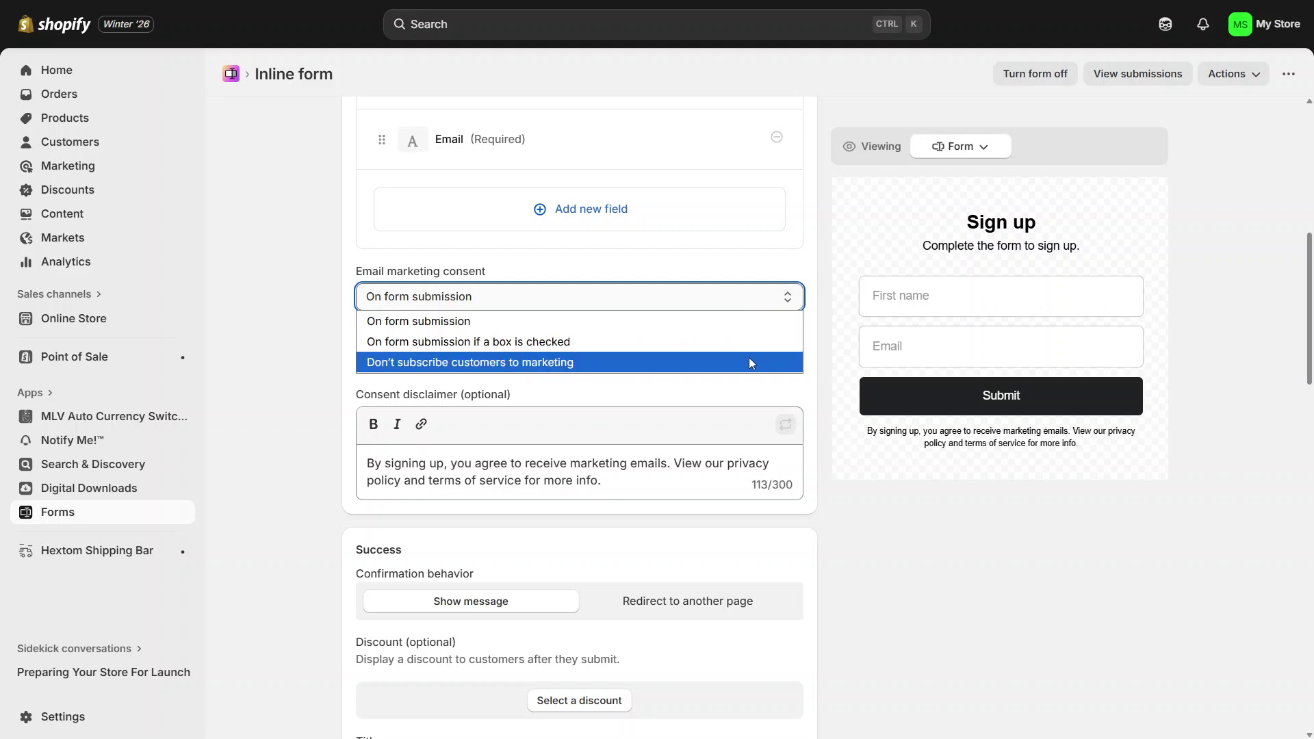
{"action": "left_click", "coordinate": [276, 366]}
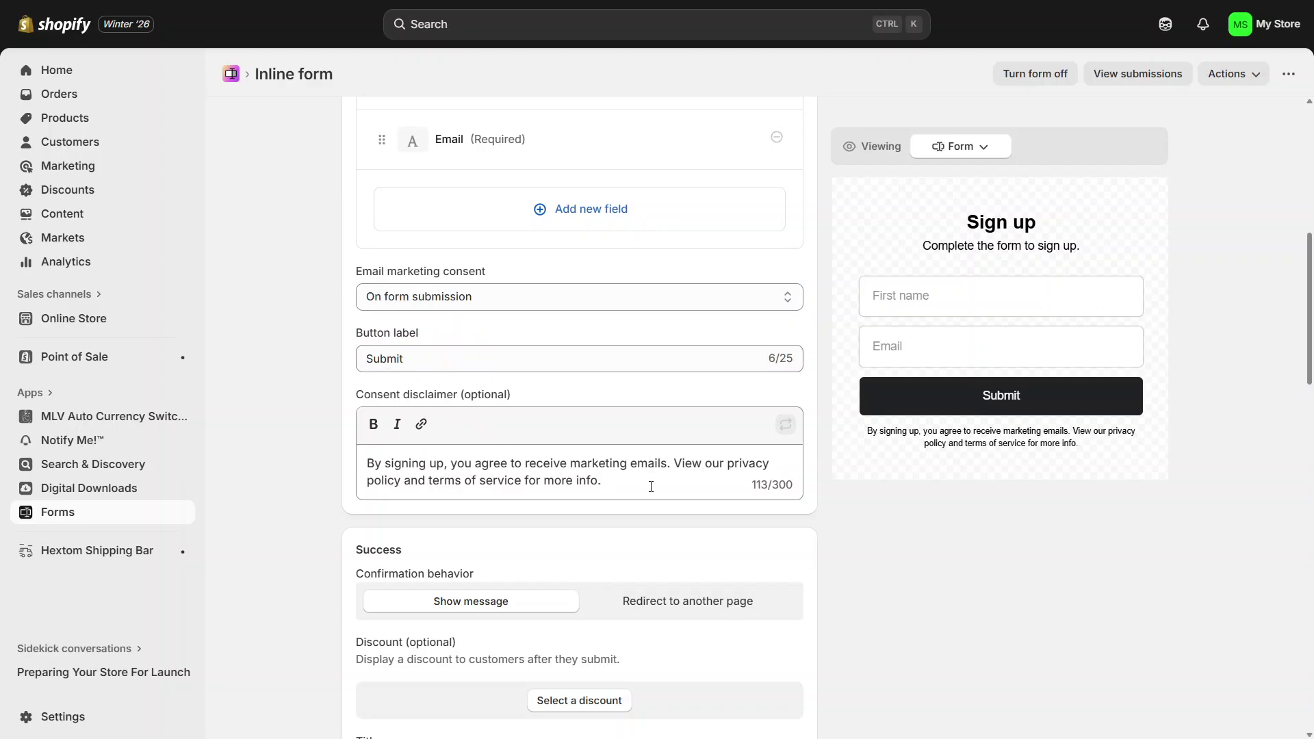
{"action": "left_click_drag", "start_coordinate": [651, 486], "coordinate": [338, 451]}
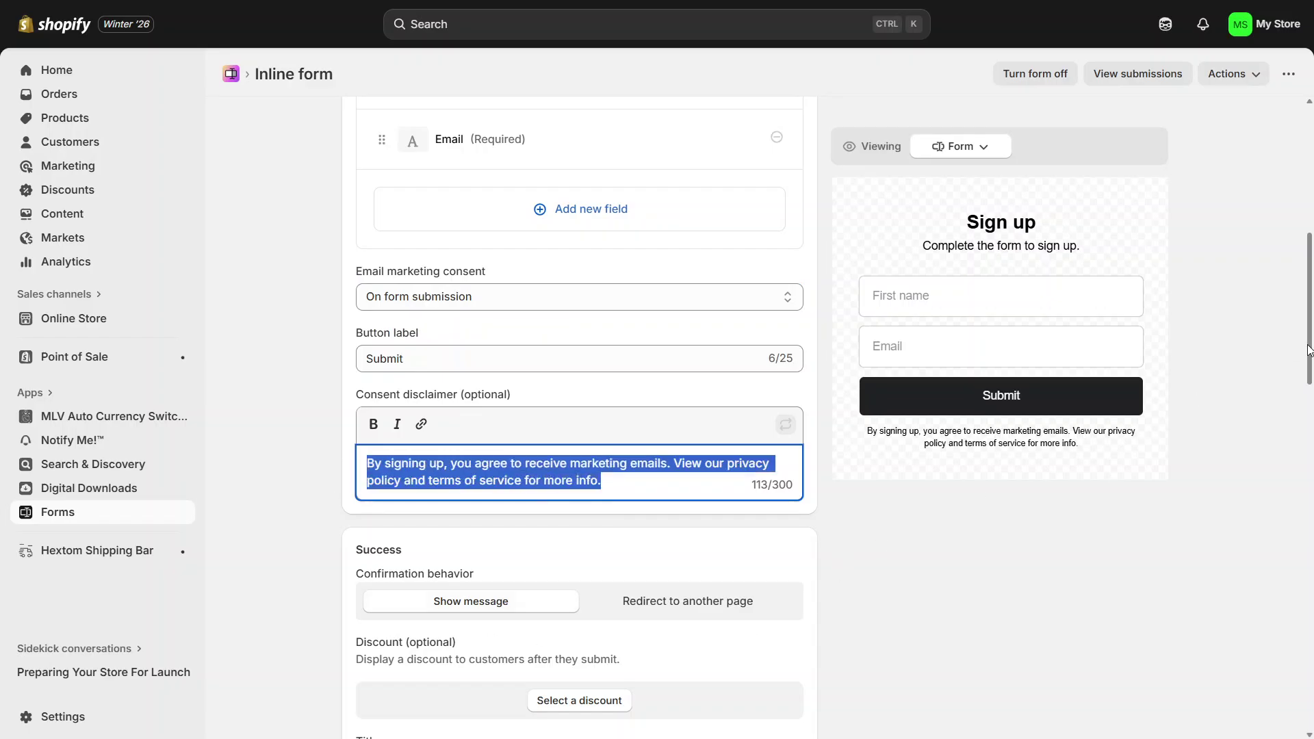
{"action": "scroll", "coordinate": [1310, 349], "scroll_direction": "down", "scroll_amount": 4}
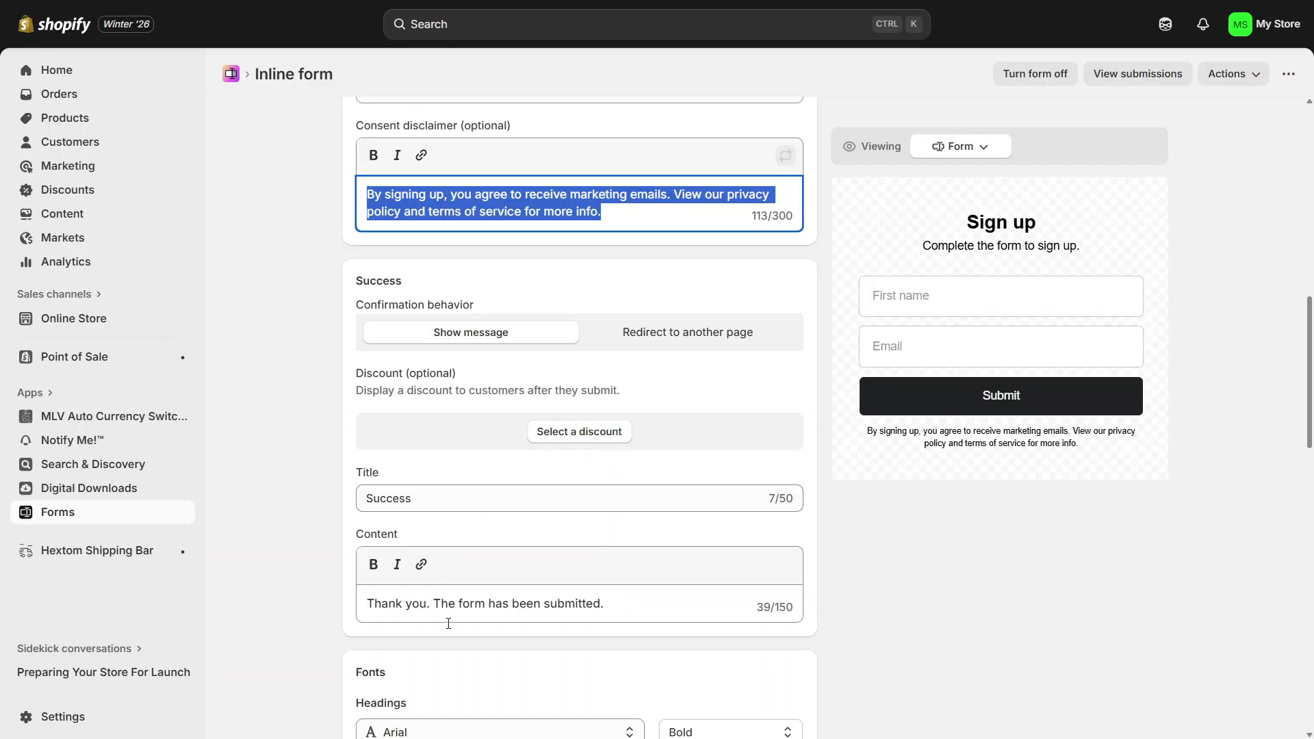
Switch the form's confirmation behavior to Redirect to another page and review its fonts, placement, languages and tags
{"action": "left_click", "coordinate": [690, 331]}
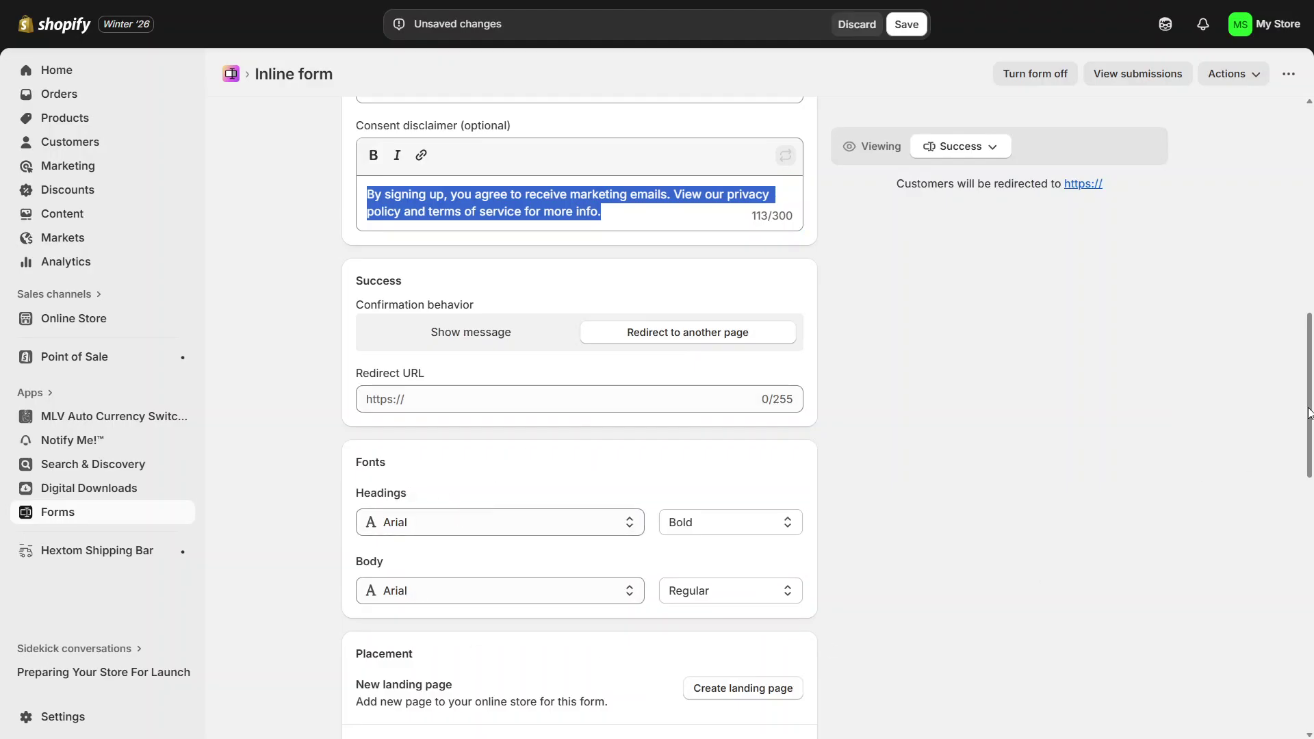
{"action": "left_click_drag", "start_coordinate": [1309, 336], "coordinate": [1309, 400]}
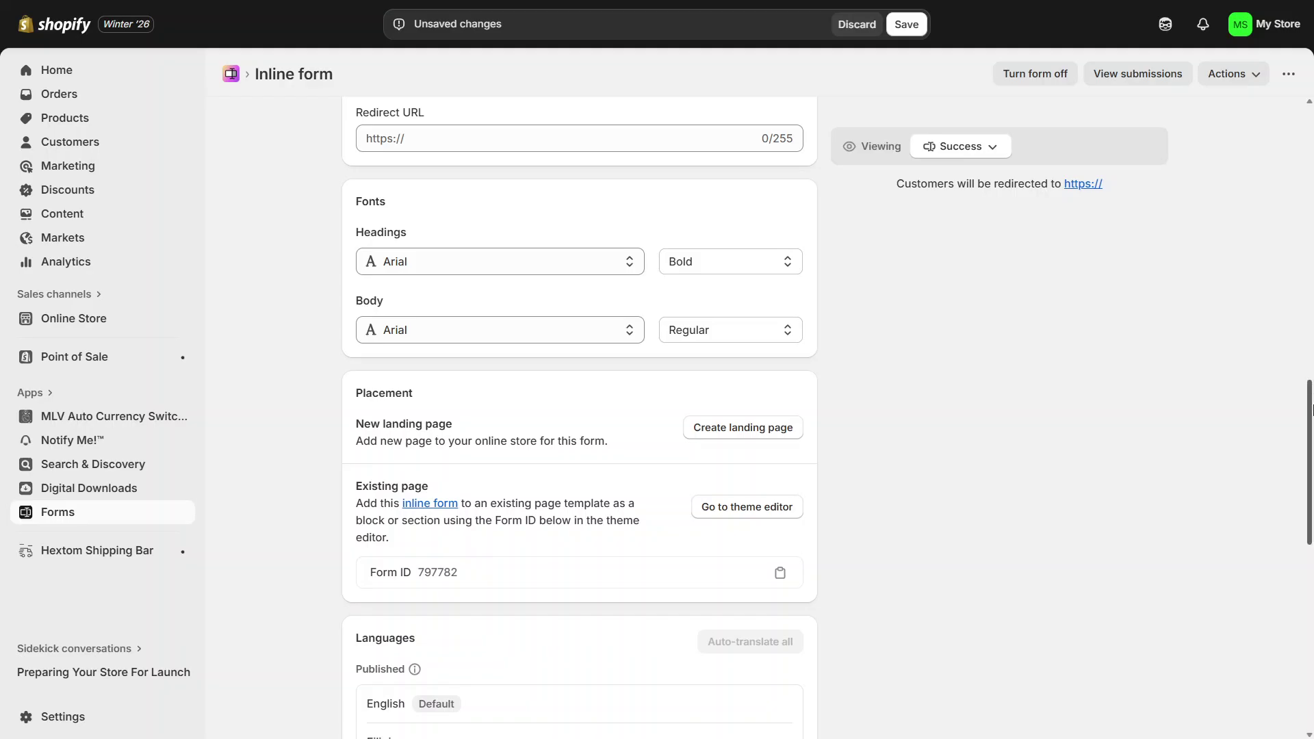
{"action": "left_click_drag", "start_coordinate": [1311, 410], "coordinate": [1311, 520]}
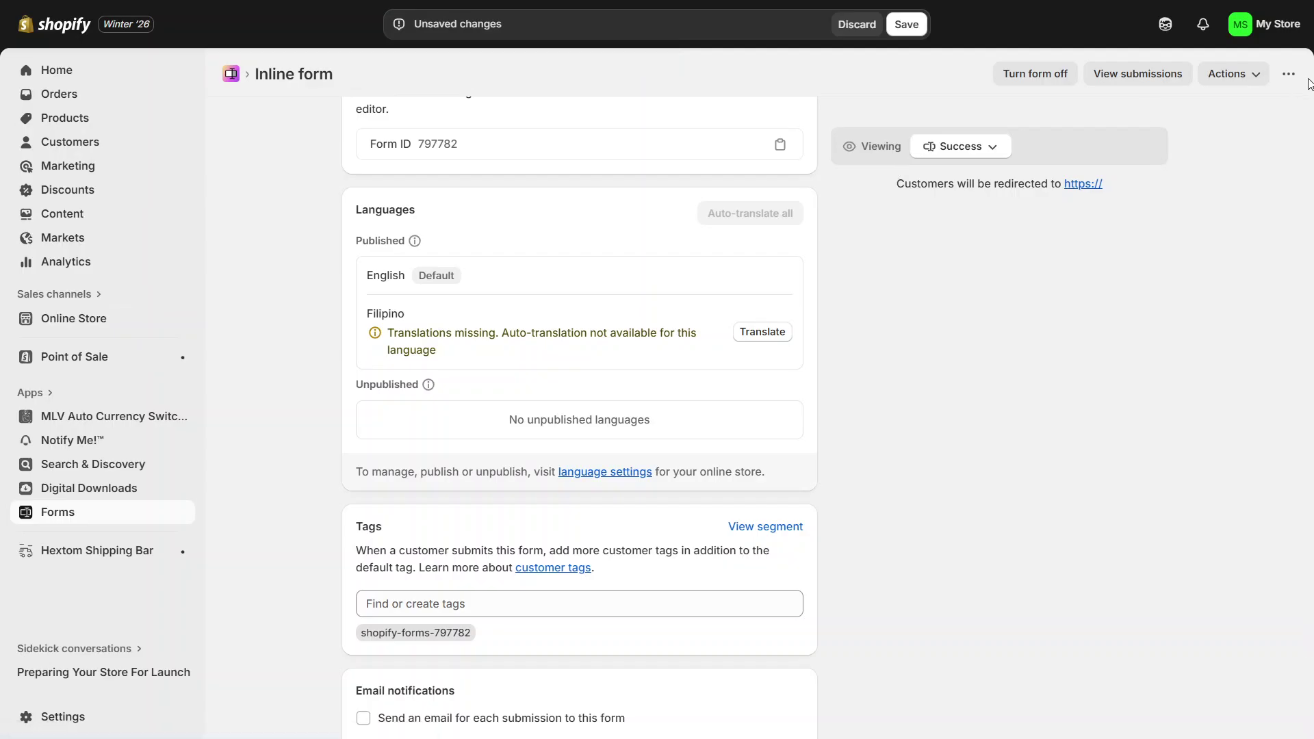
Copy the inline form's ID and open the current Dawn theme of the online store for editing
{"action": "left_click", "coordinate": [1230, 73]}
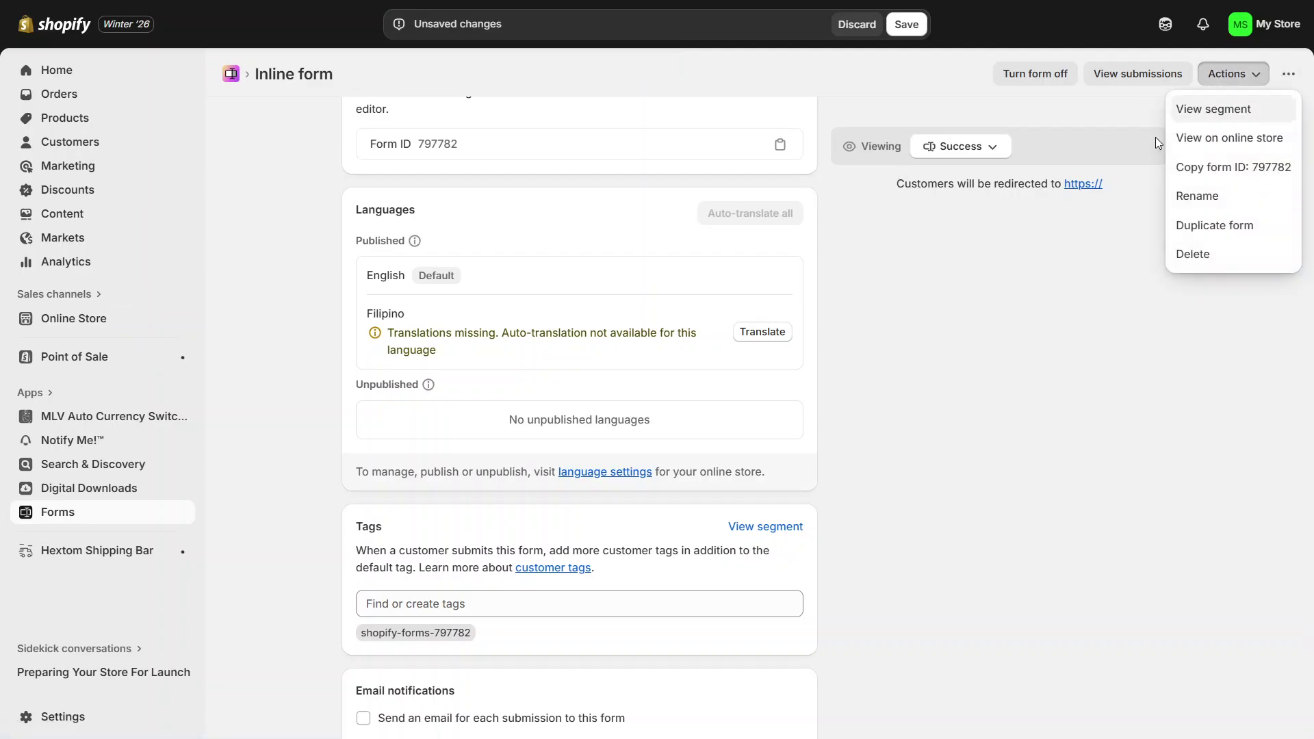
{"action": "left_click", "coordinate": [1216, 180]}
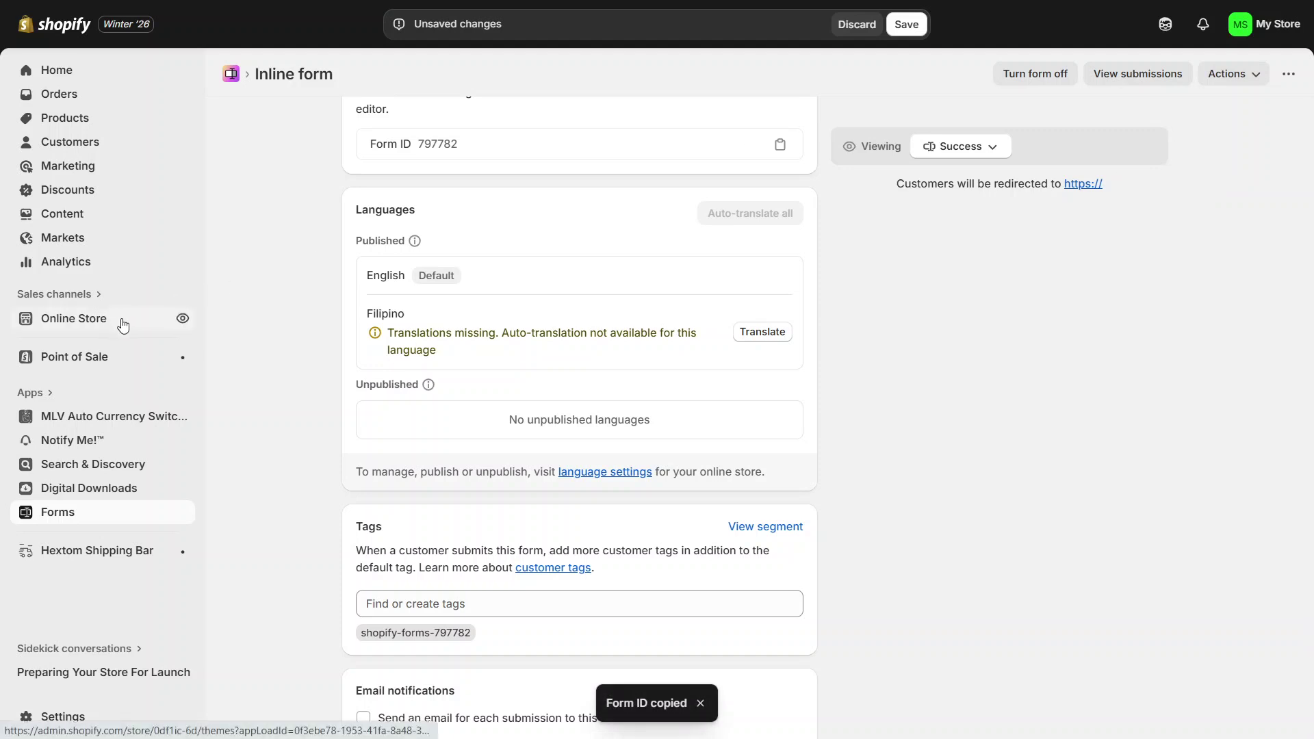
{"action": "left_click", "coordinate": [72, 334]}
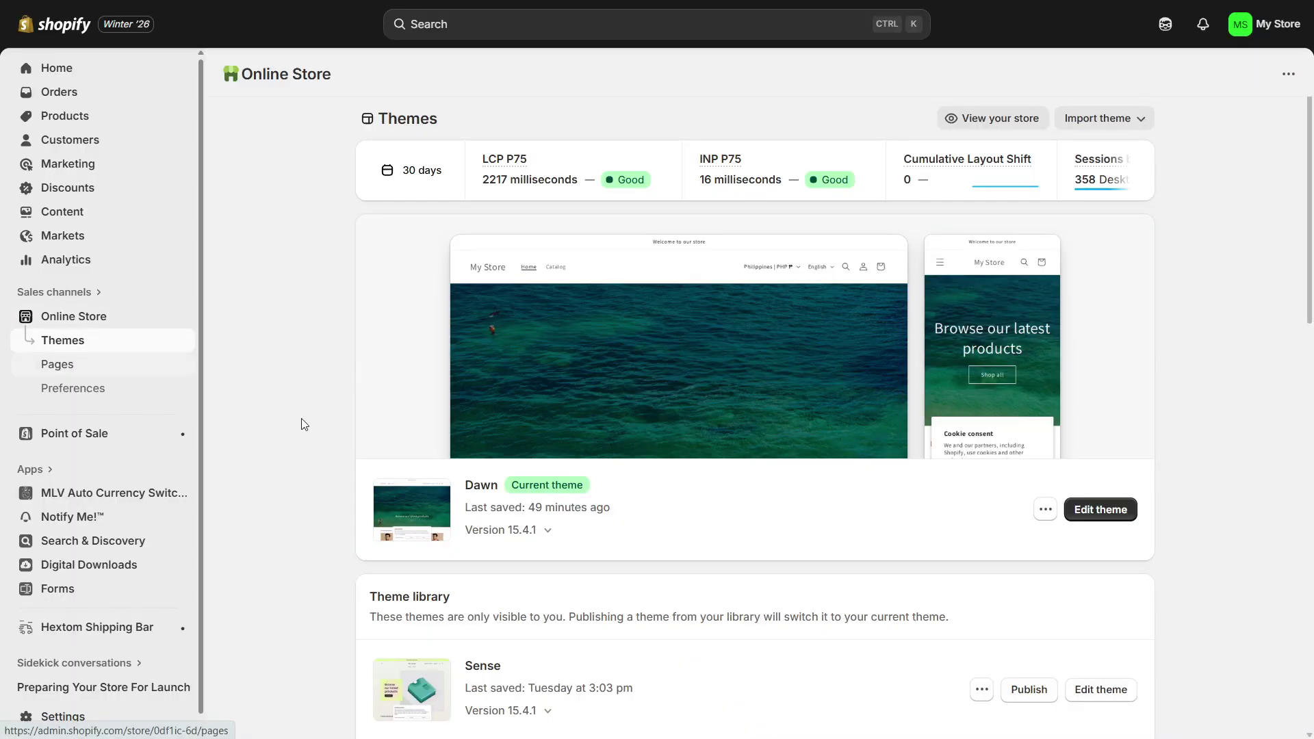
{"action": "left_click", "coordinate": [1123, 513]}
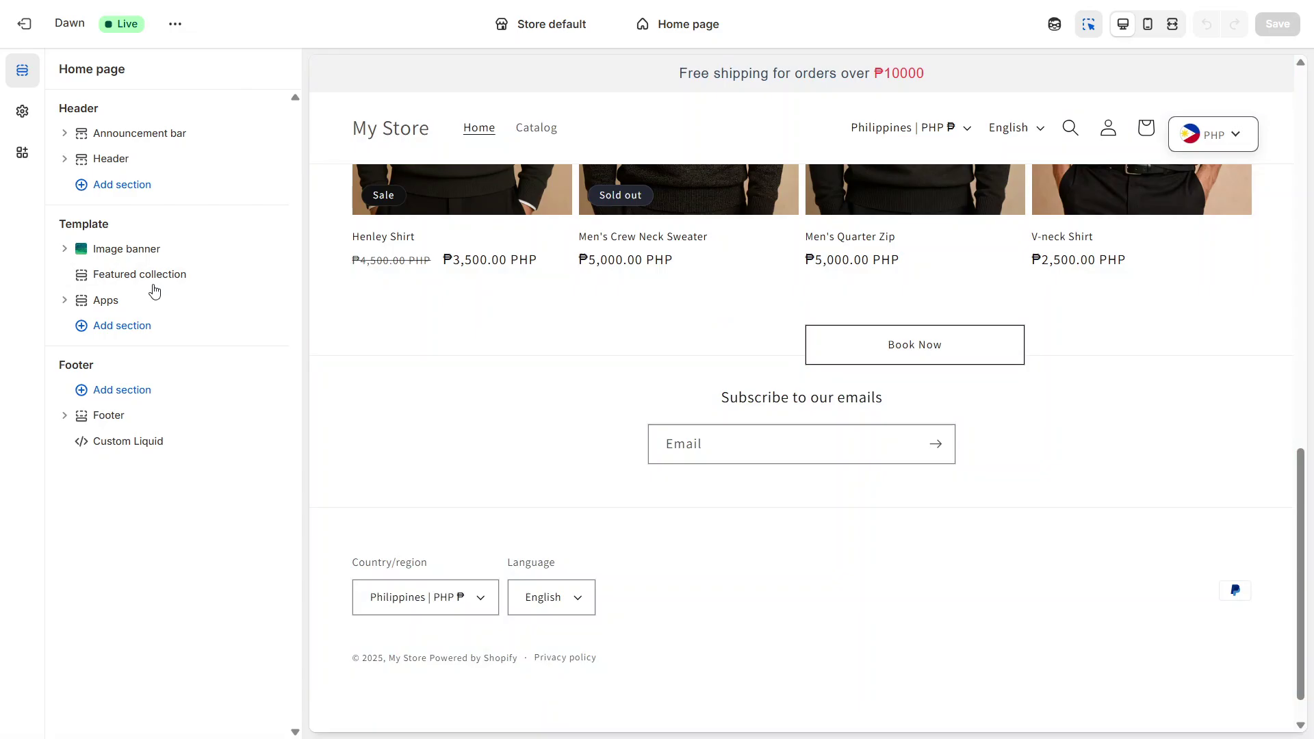
Add the Forms app section to the home page template and set its Form ID to 797782
{"action": "left_click", "coordinate": [136, 341]}
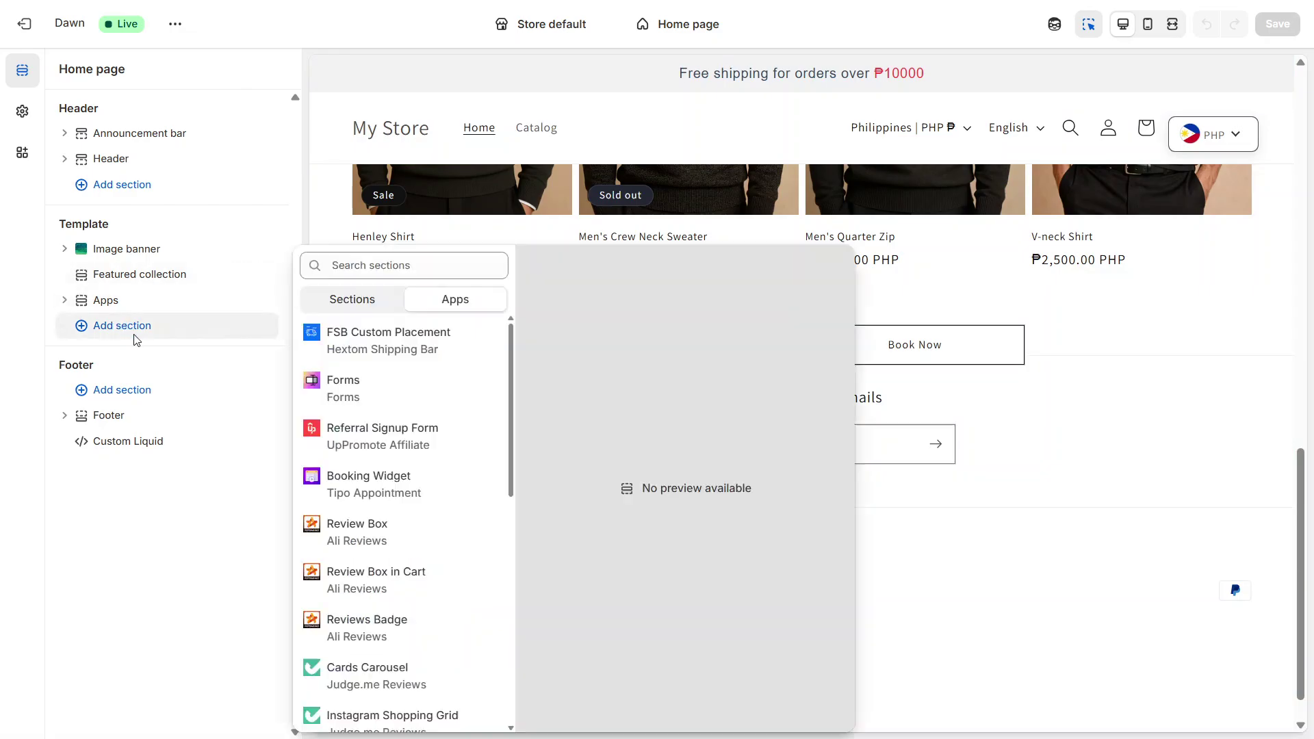
{"action": "left_click", "coordinate": [381, 399]}
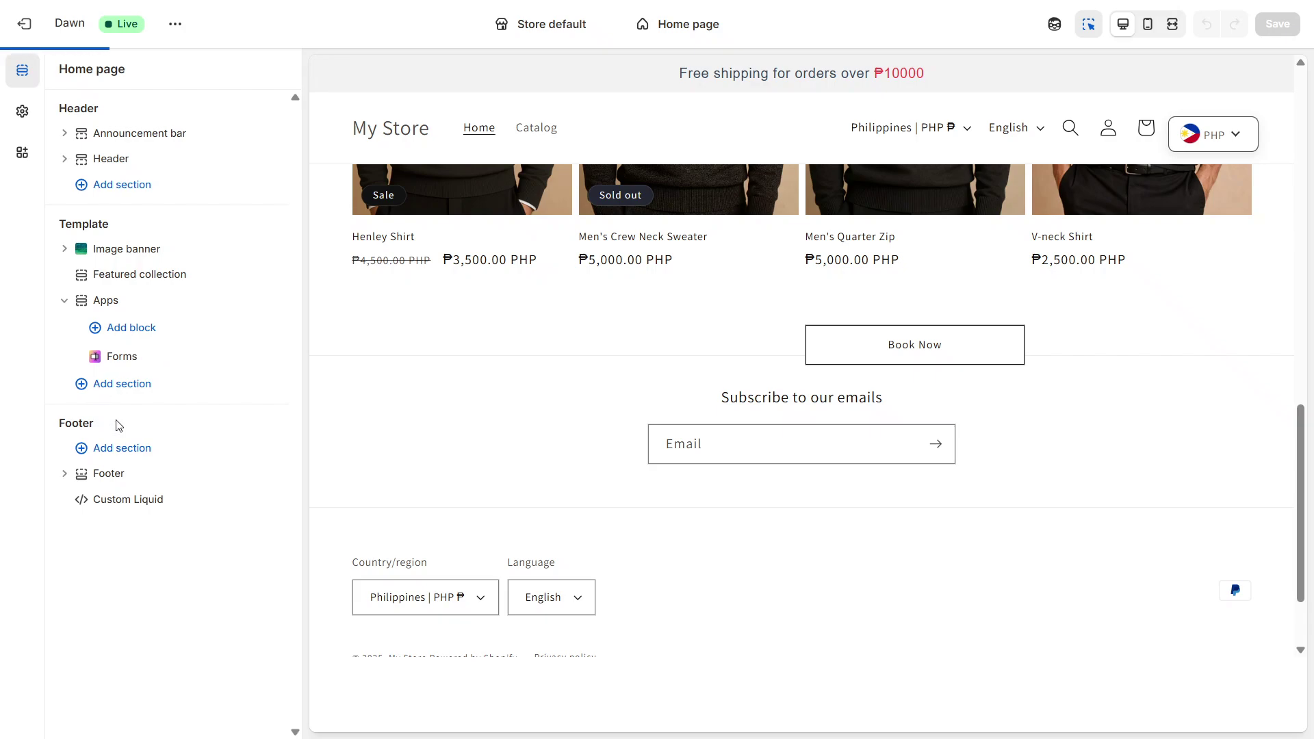
{"action": "left_click", "coordinate": [123, 356]}
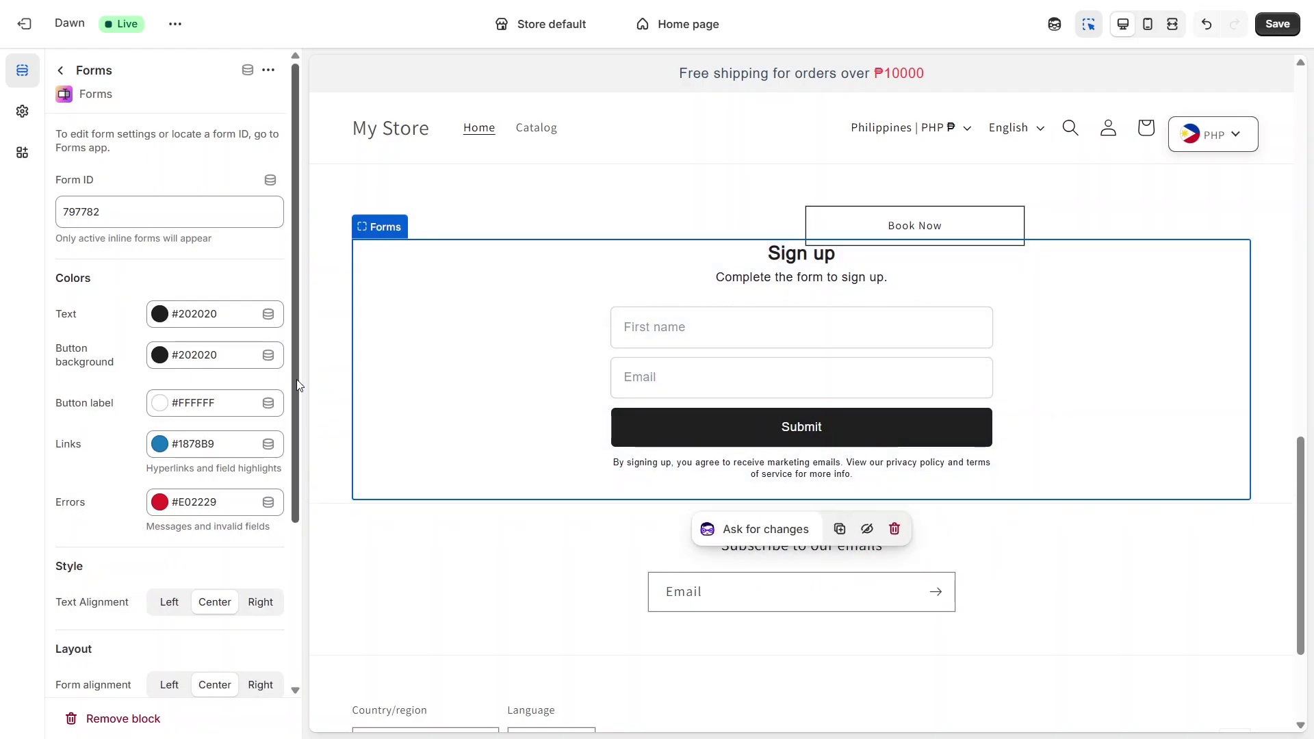
Review the color, style and layout settings of the Forms block
{"action": "scroll", "coordinate": [293, 428], "scroll_direction": "down", "scroll_amount": 1}
{"action": "left_click_drag", "start_coordinate": [290, 423], "coordinate": [286, 559]}
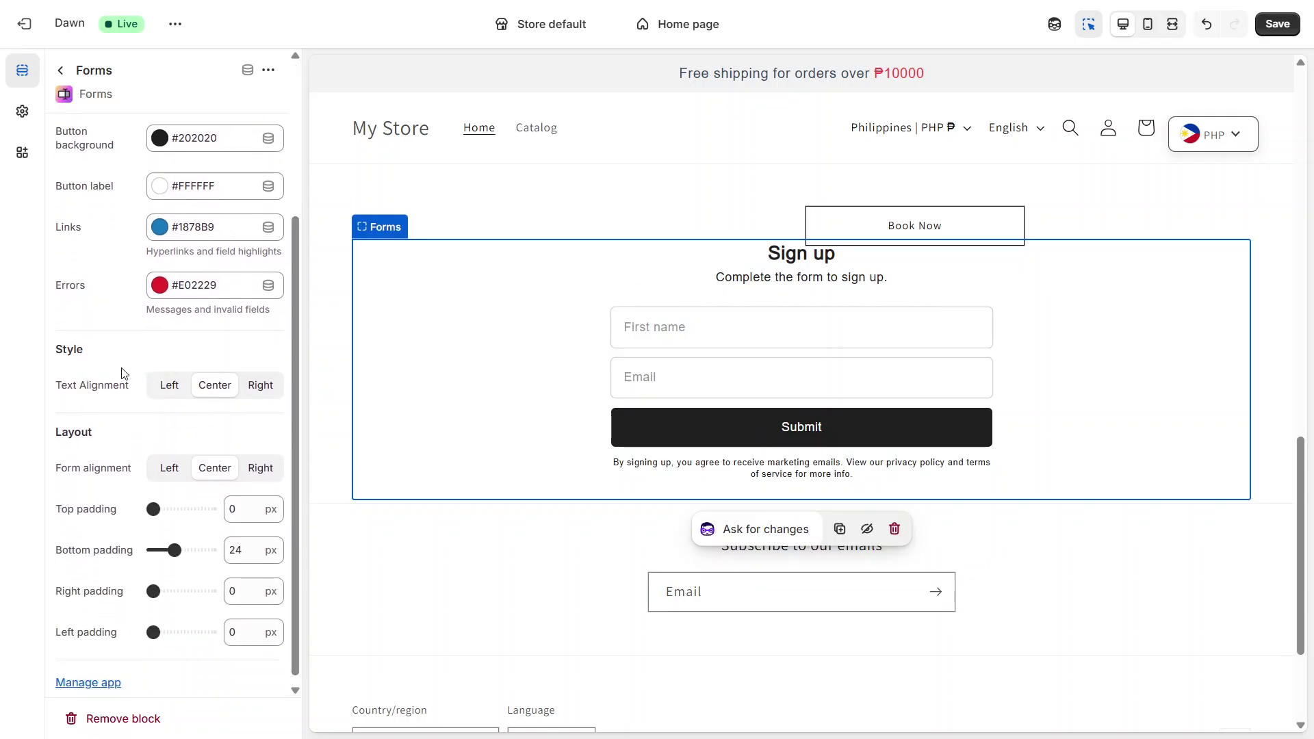